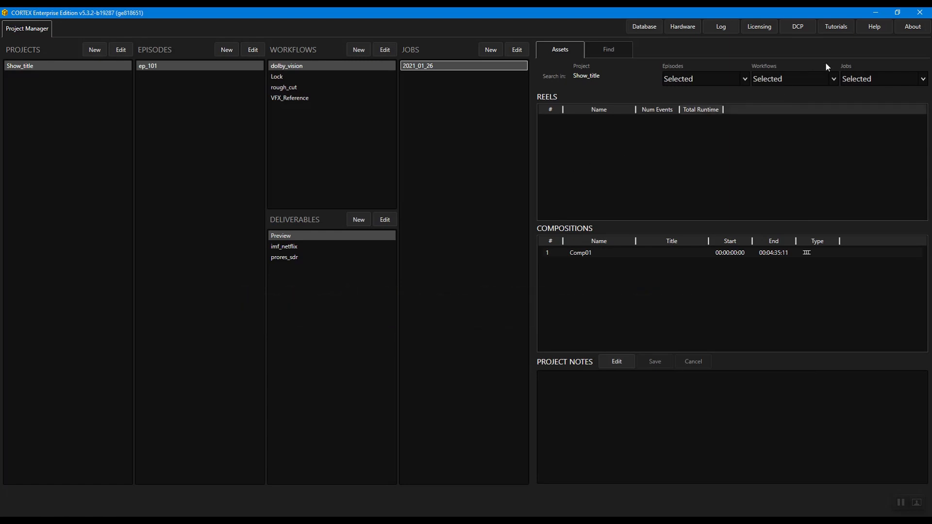
Step: Look up the function key help for the tools, close it and request the Copy function key
click(875, 26)
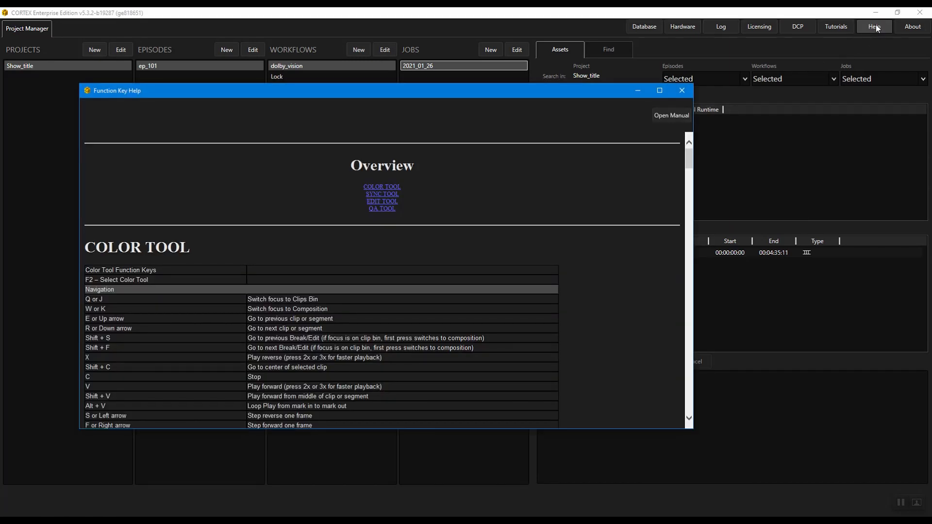
click(690, 89)
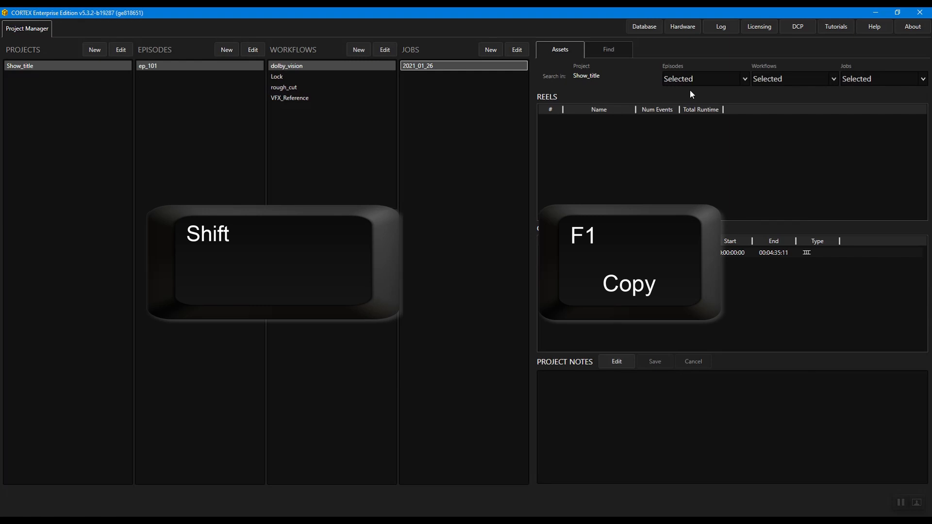
key(shift+F1)
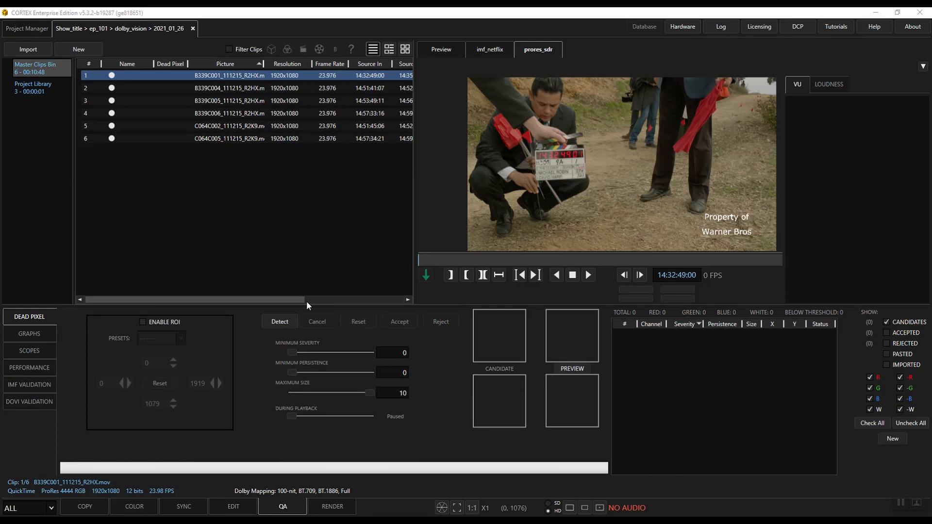
Step: Run dead pixel detection on the B339C001_111215_R2HX.mov clip without creating an auto composition
click(280, 321)
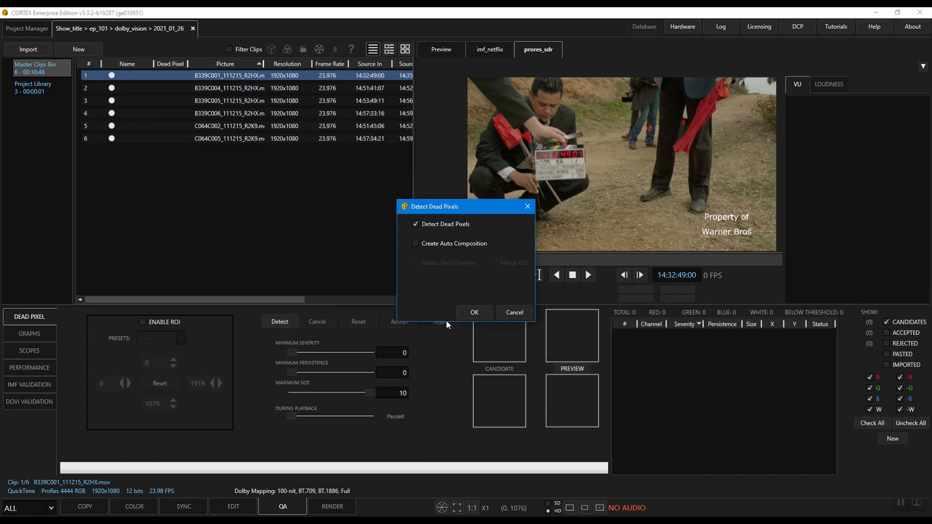
click(466, 312)
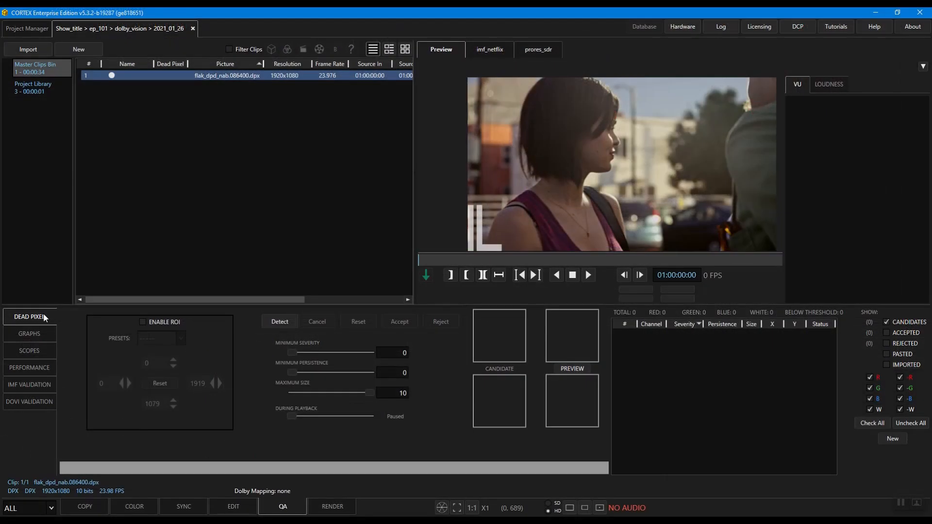
Step: Run dead pixel detection on flak_dpd_nab.086400.dpx with Create Auto Composition and Merge EDL enabled
click(272, 326)
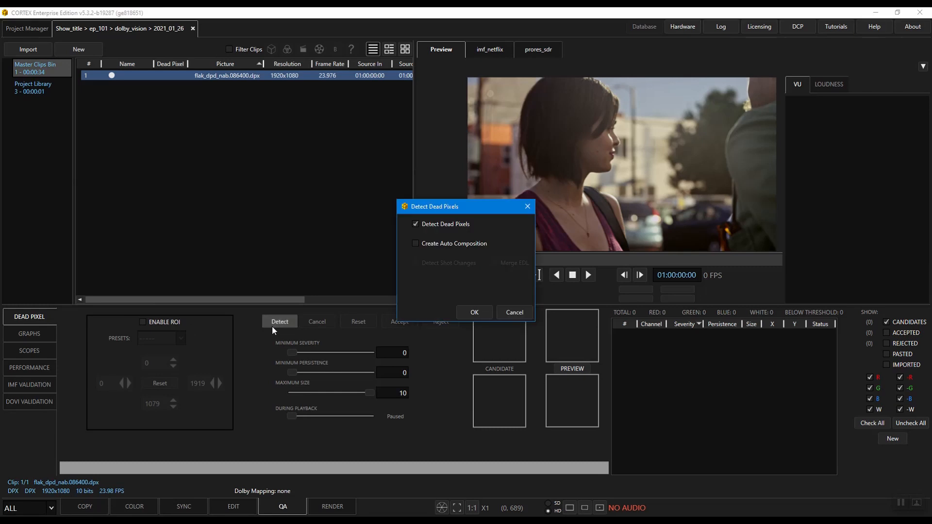
click(418, 244)
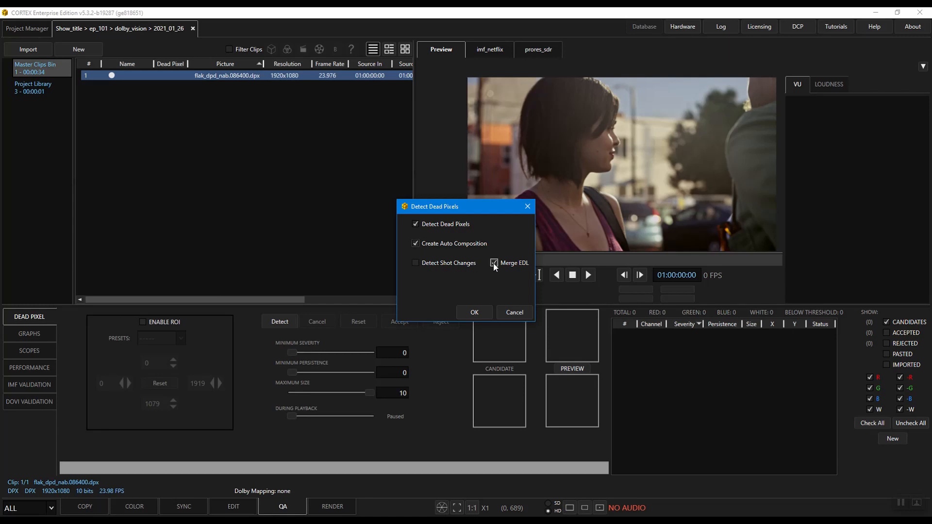
click(474, 312)
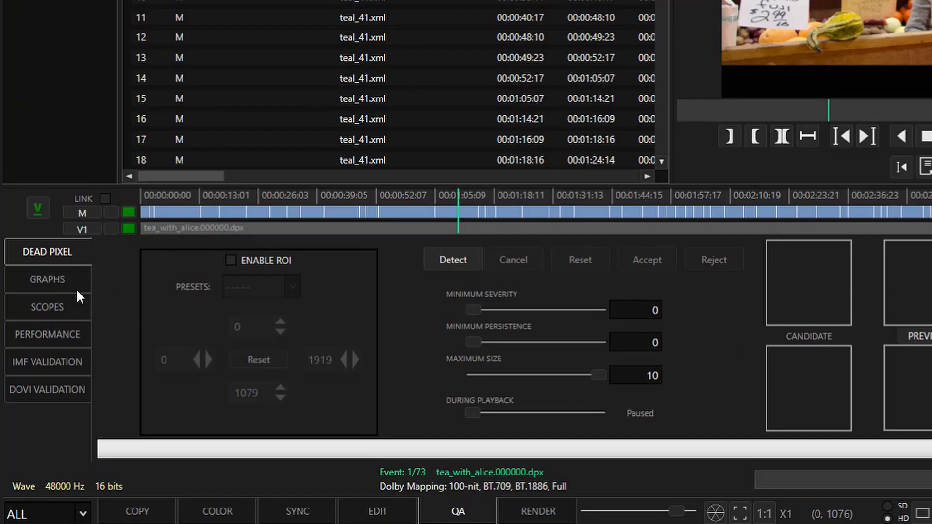
Step: Show the QA graphs and set the imf_netflix deliverable's image analysis to analyze from source
click(35, 359)
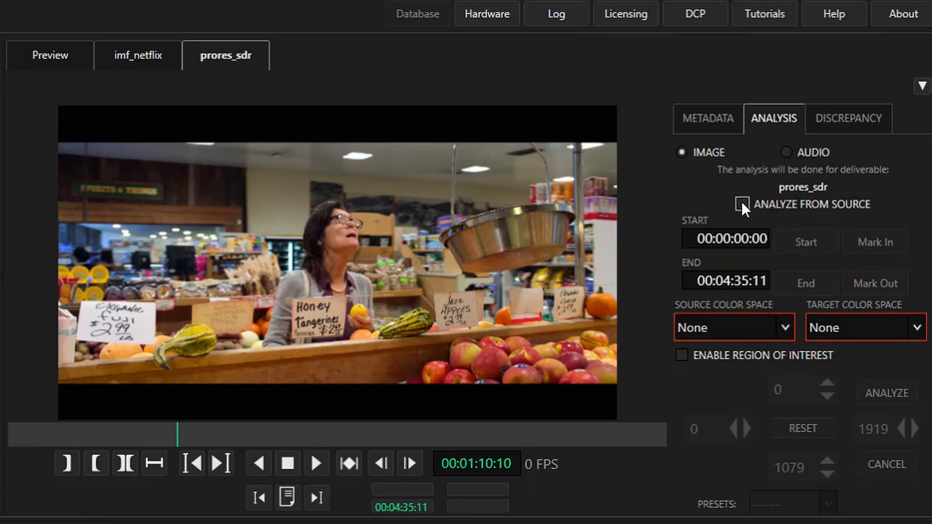
click(143, 48)
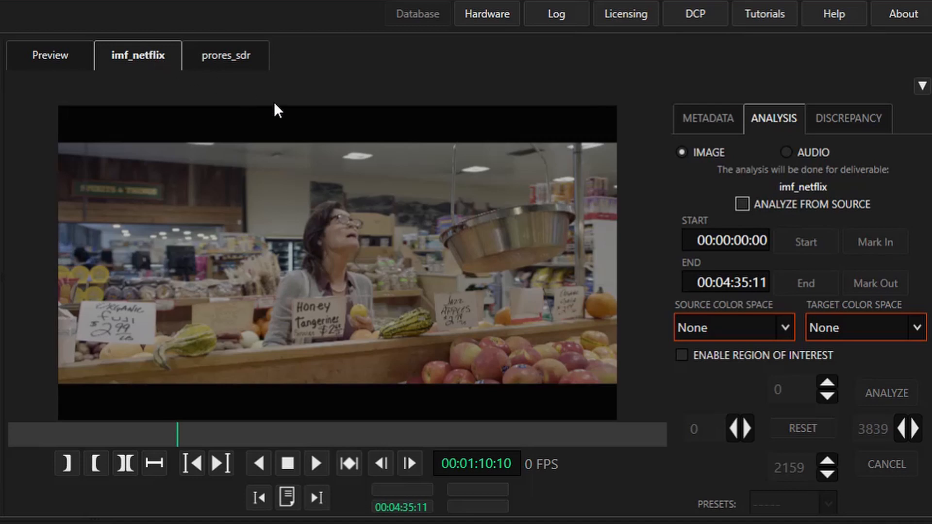
click(741, 207)
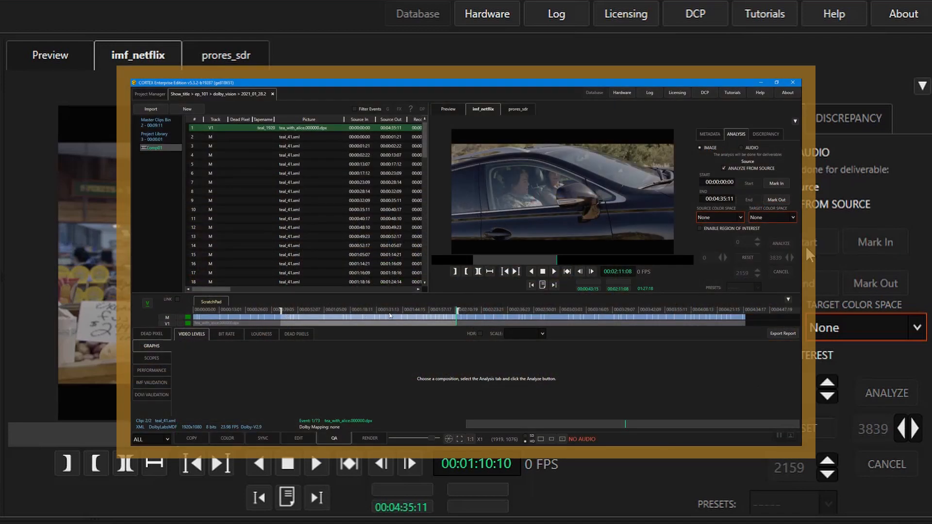
Step: Take the analysis range from the mark in and mark out points, and set source and target color spaces to P3-D65
click(776, 185)
click(780, 199)
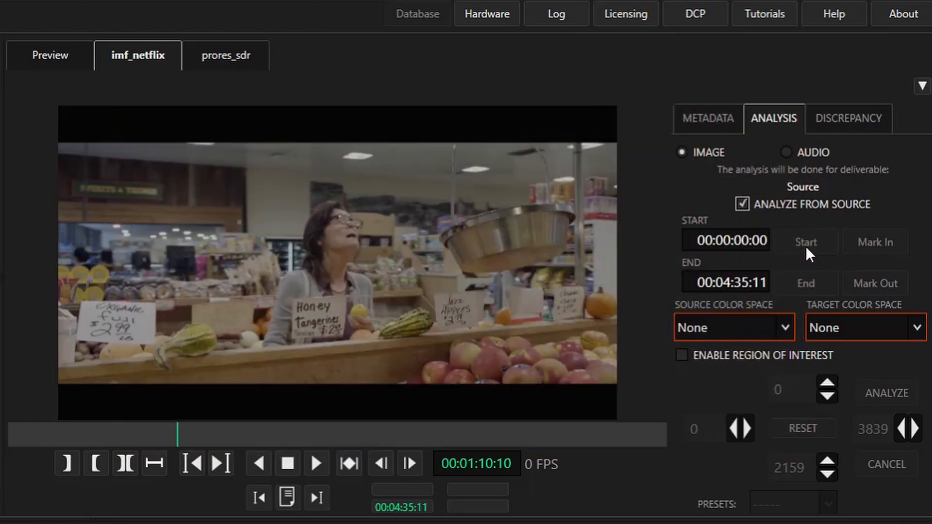
click(754, 319)
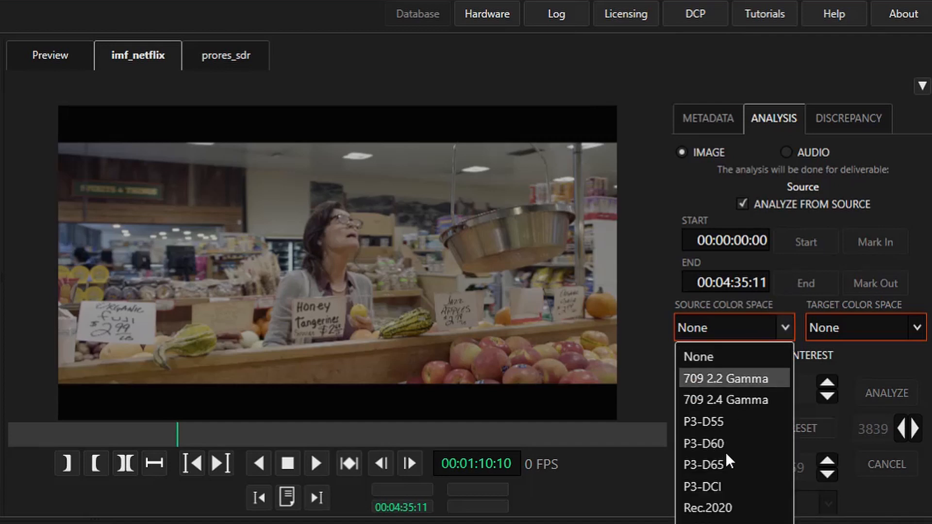
click(726, 465)
click(859, 327)
click(833, 465)
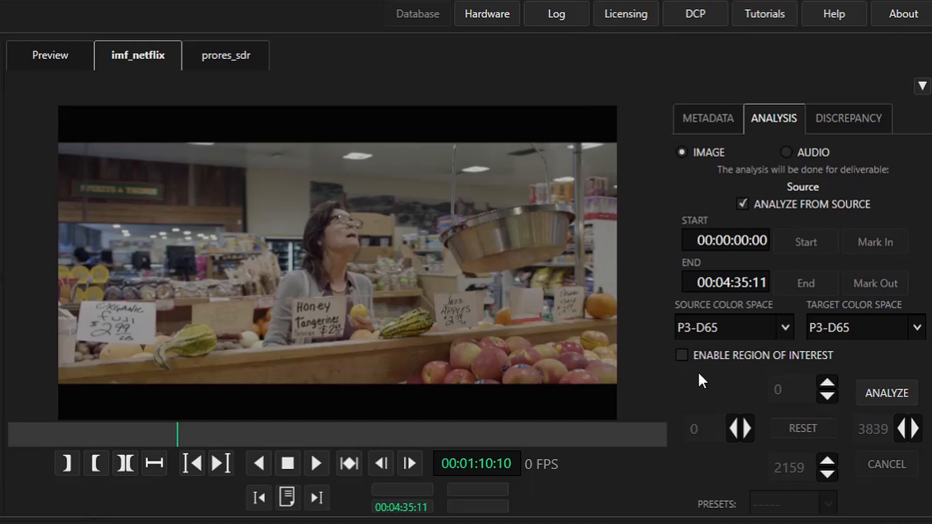
Step: Enable the region of interest for the analysis and apply the 2.39 aspect ratio preset
click(682, 354)
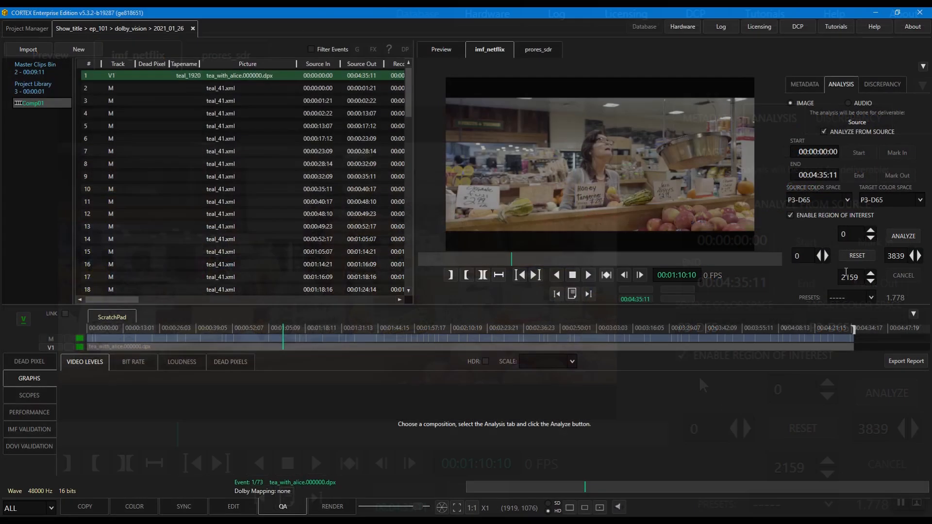
click(755, 503)
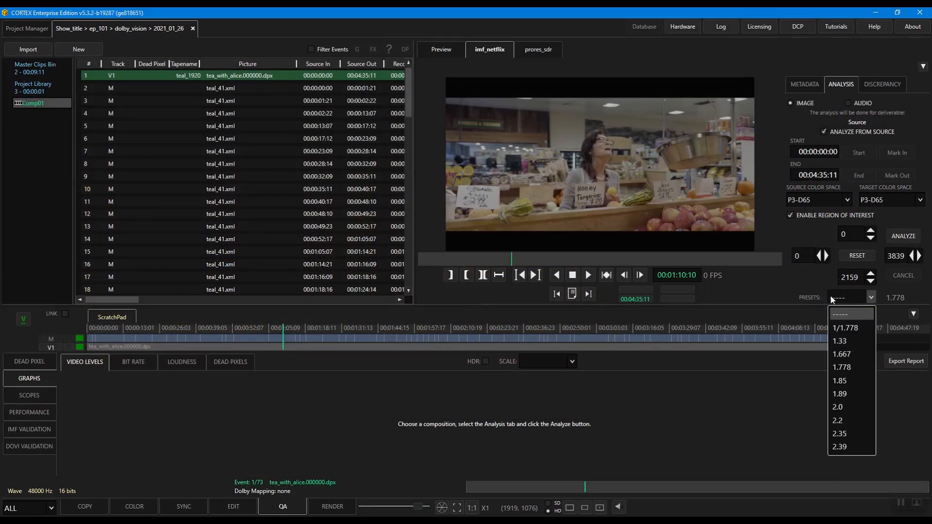
click(843, 445)
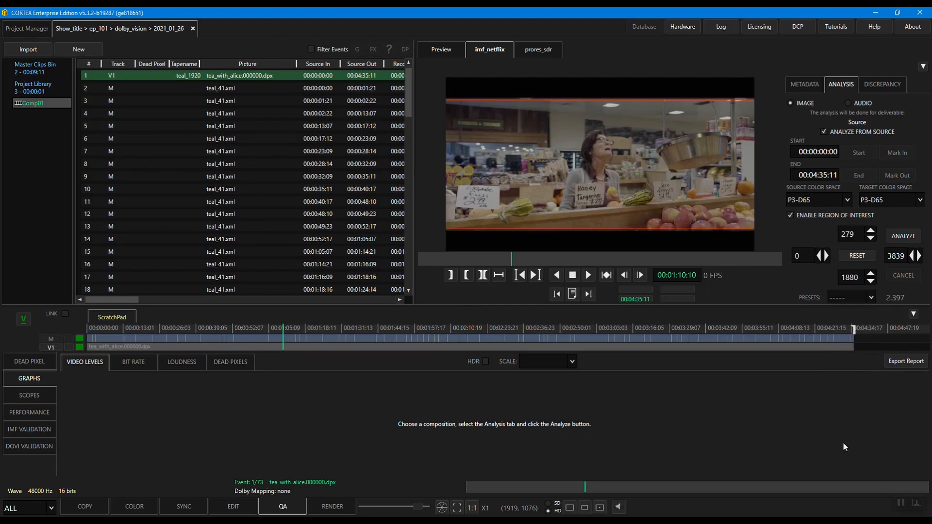
Step: Extend the region of interest's lower edge to 1906, matching the picture's edge, and run the image analysis
scroll(616, 229, up, 8)
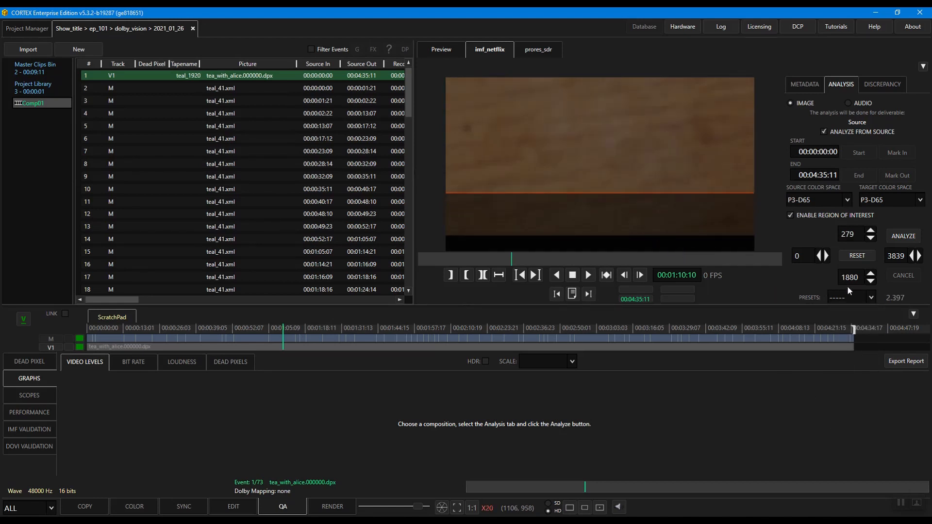
click(870, 281)
click(871, 282)
click(871, 282)
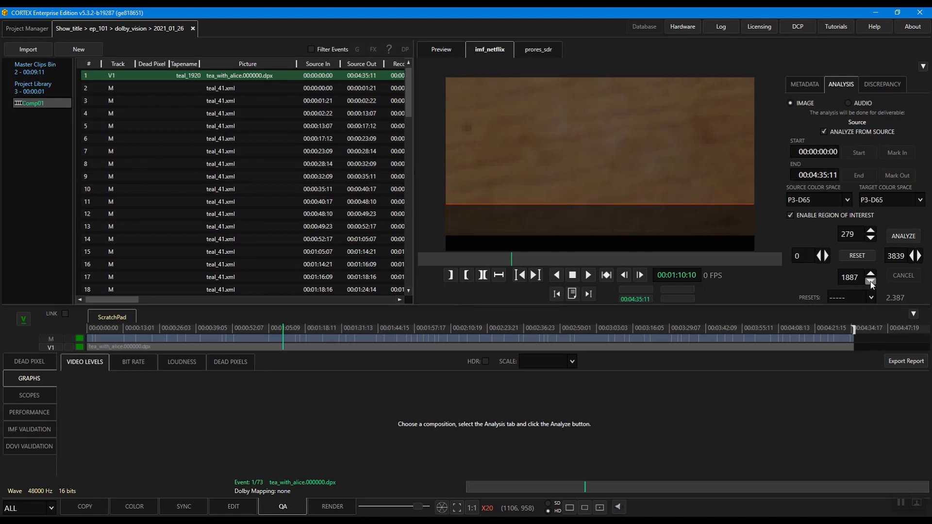
click(871, 281)
click(870, 281)
click(871, 282)
click(870, 282)
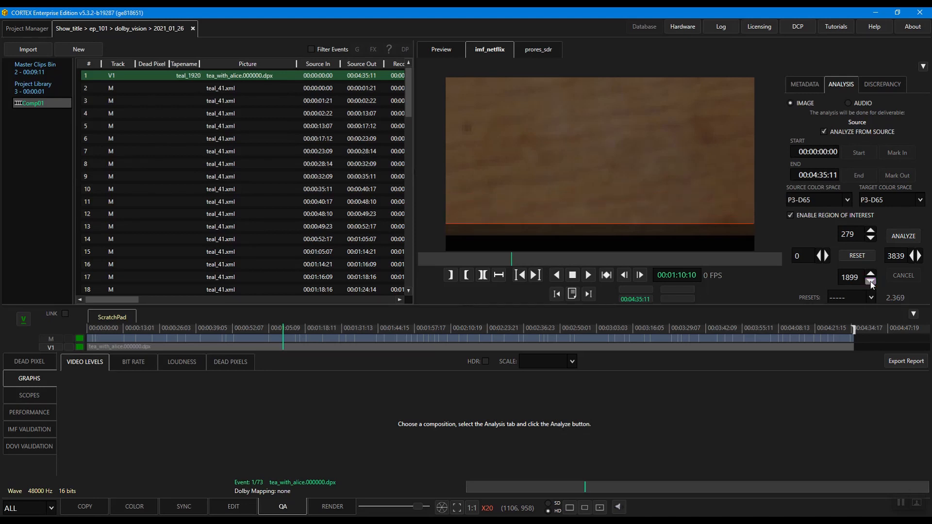
click(871, 282)
click(870, 282)
click(871, 281)
click(870, 281)
click(871, 282)
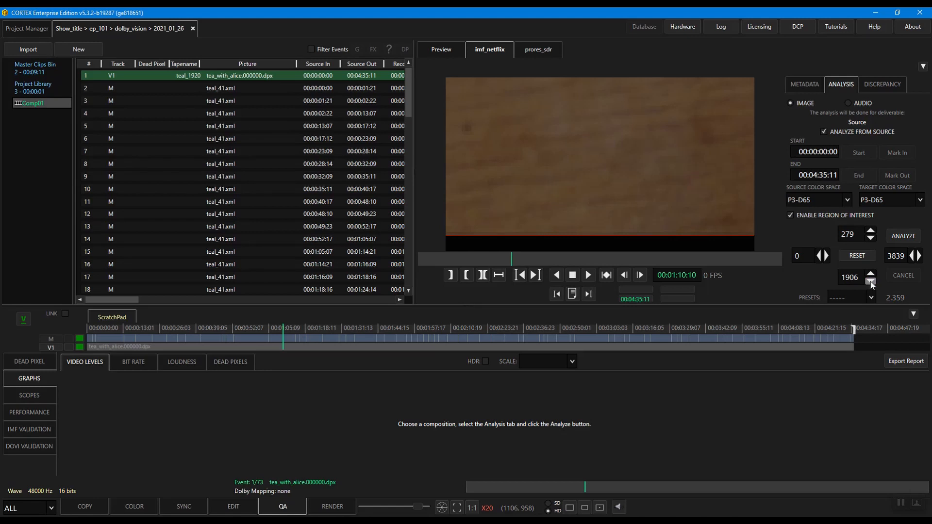
double_click(651, 144)
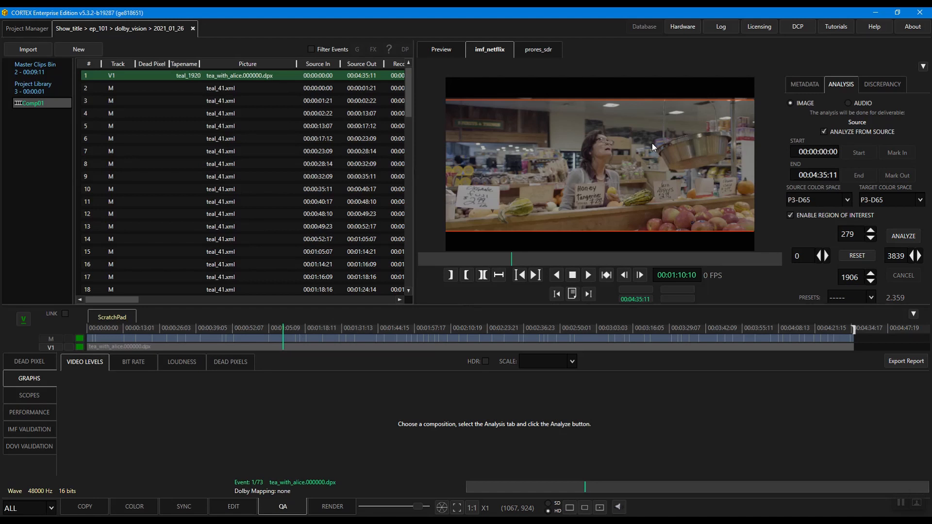
click(892, 240)
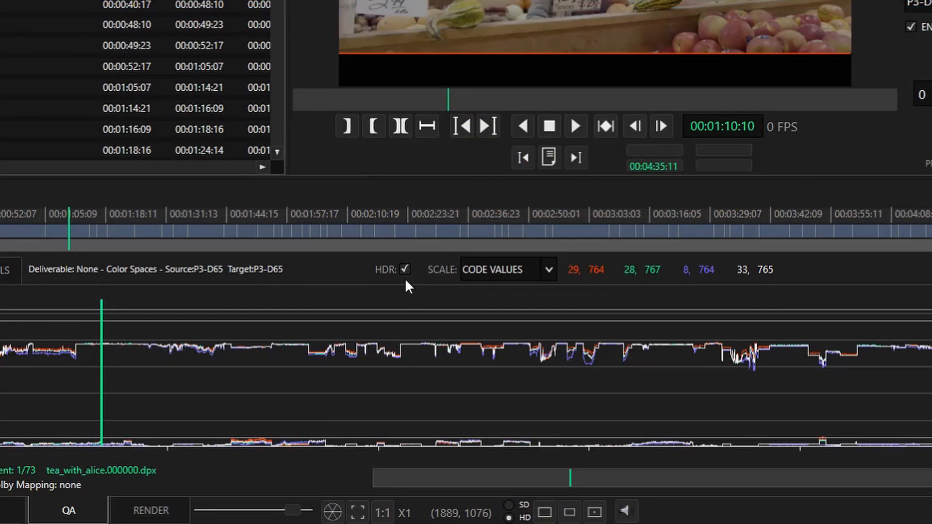
Step: Set the video levels graph's scale to NITS: FALL/CLL with a threshold of 99%
click(510, 275)
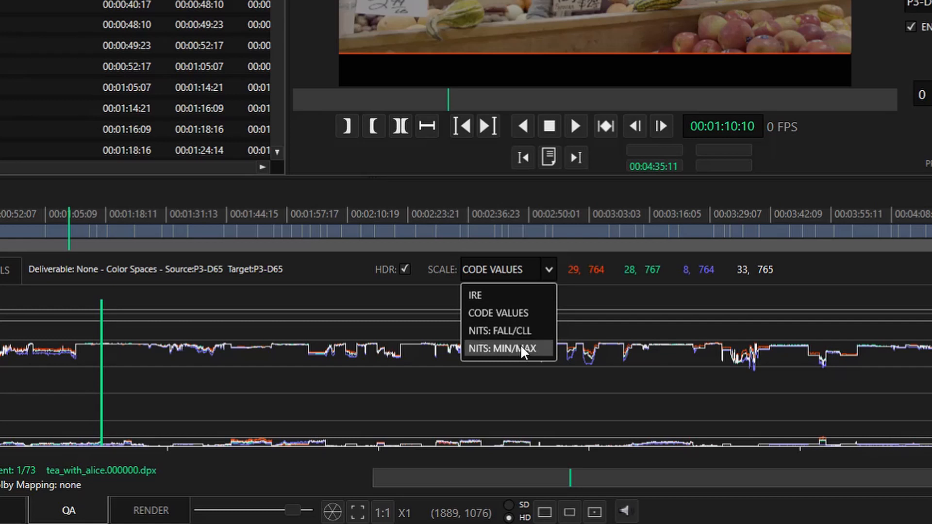
click(520, 330)
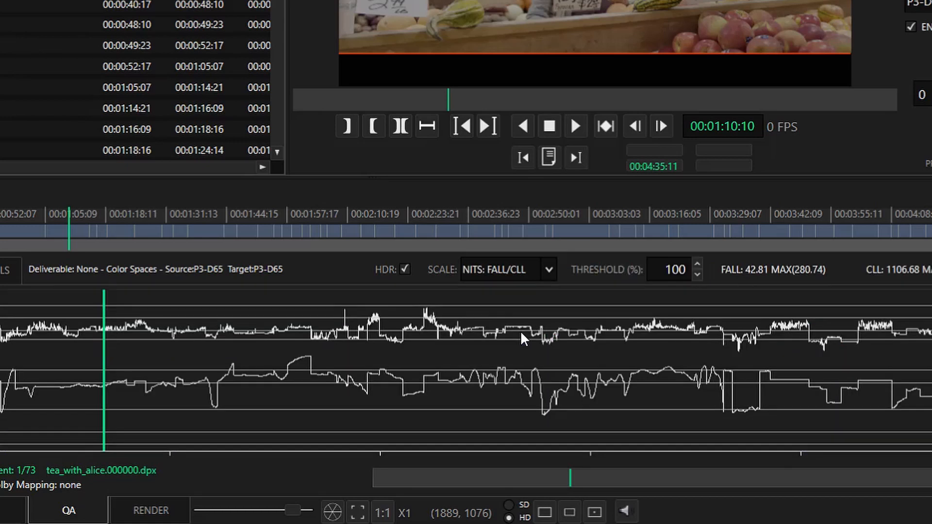
click(698, 276)
click(698, 275)
click(698, 275)
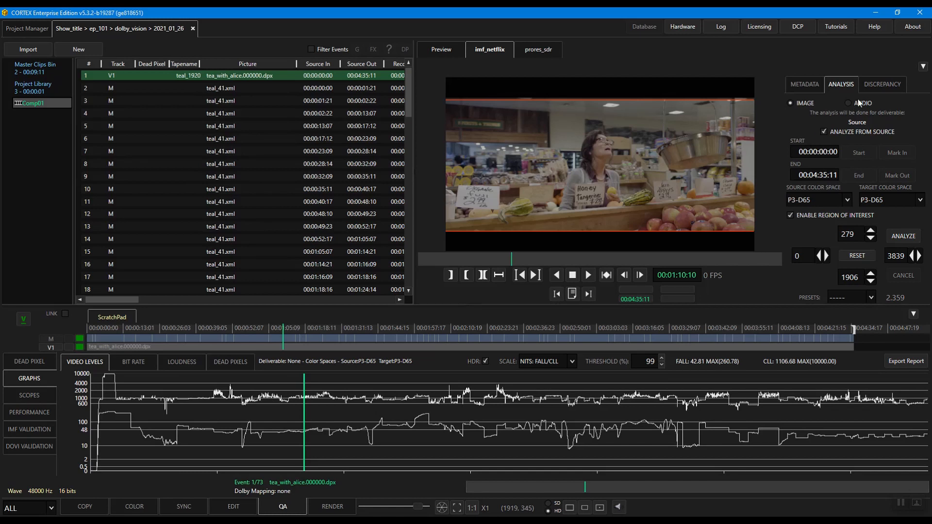
Step: Review the video level discrepancies against the Nits: 1000 limit and the Legal: 64 - 940 range
click(874, 85)
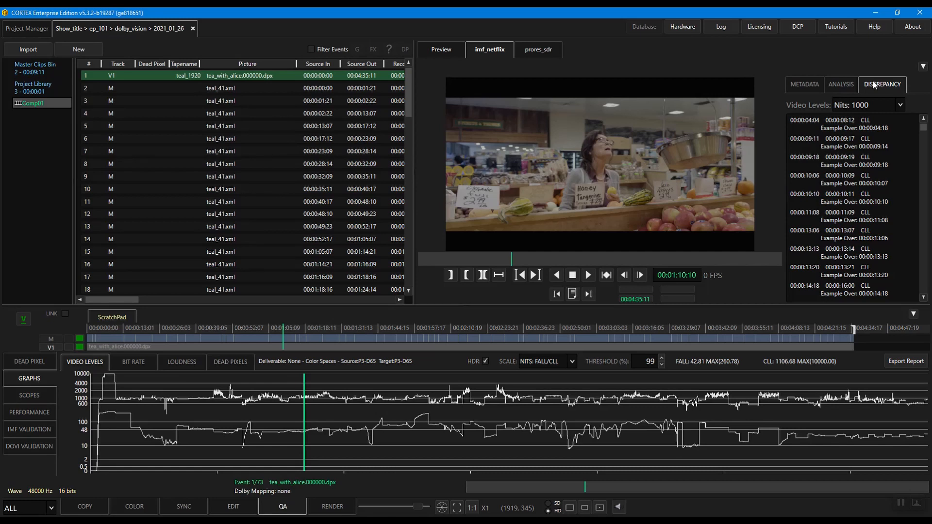
click(868, 106)
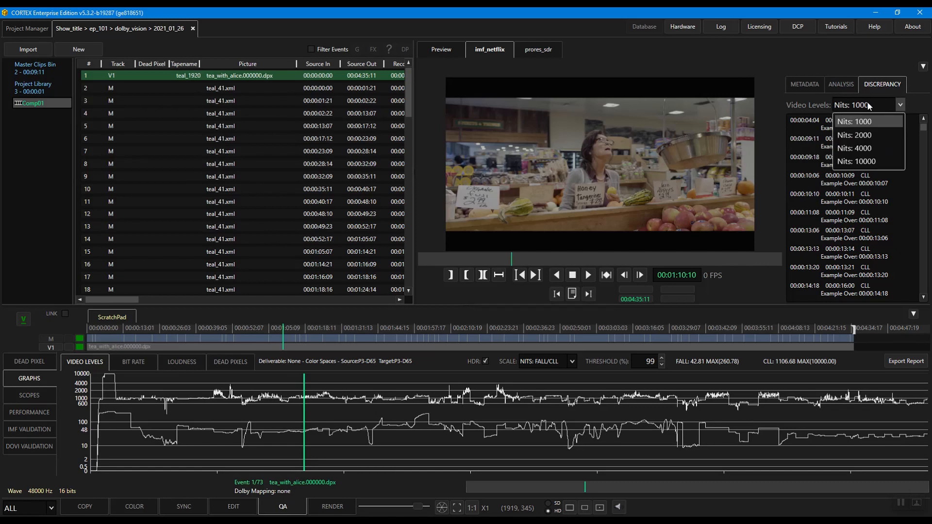
click(864, 124)
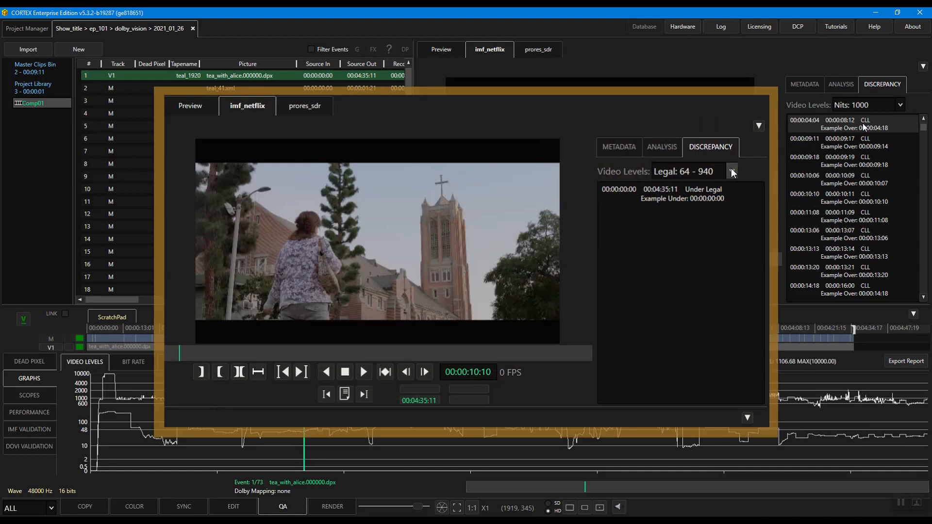
click(732, 171)
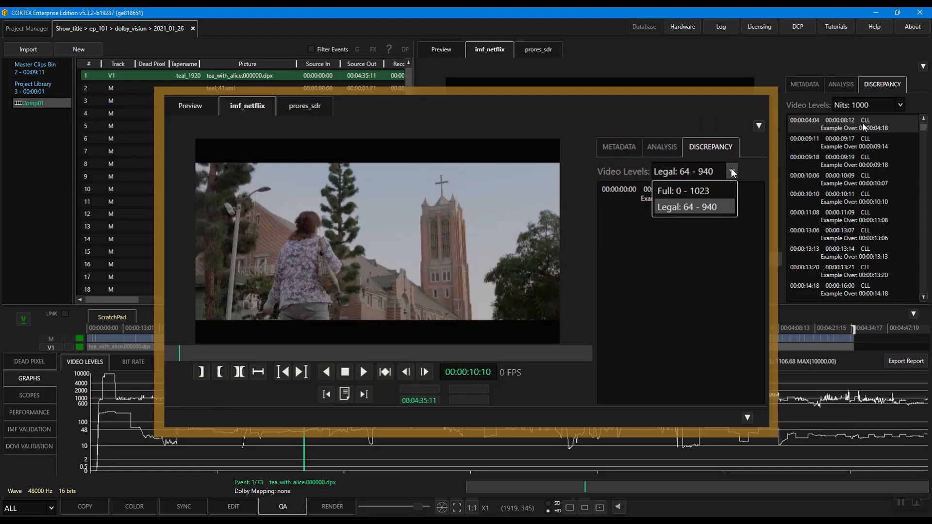
click(715, 206)
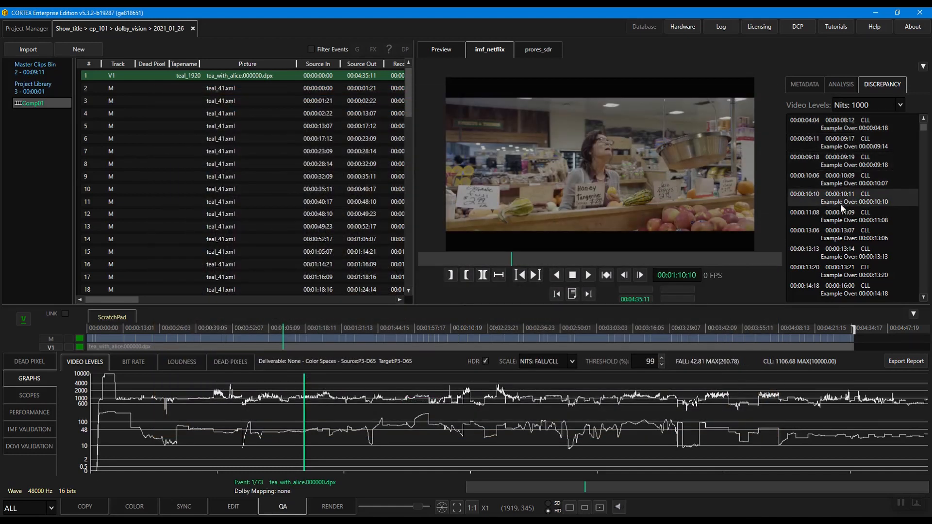
Step: Jump to the flagged CLL discrepancies at 00:00:10:10 and 00:00:11:08 to inspect their frames
click(841, 206)
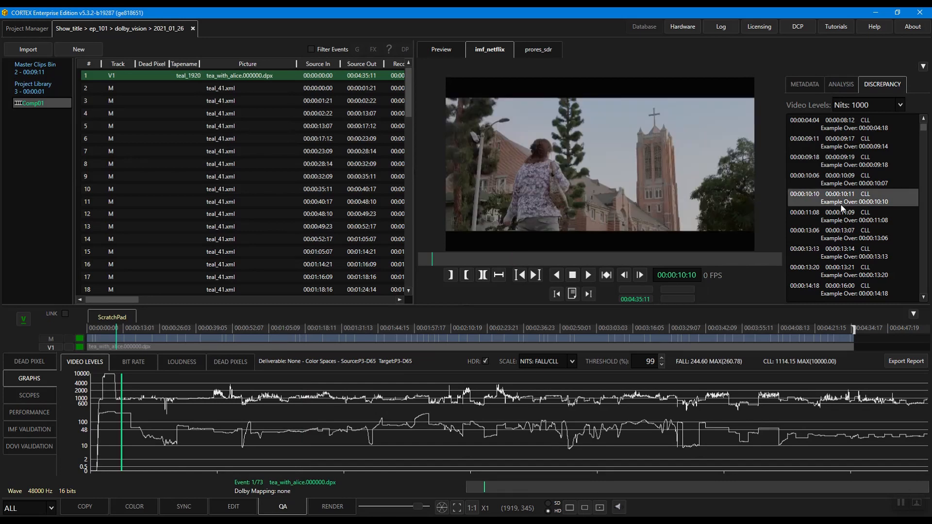
click(840, 214)
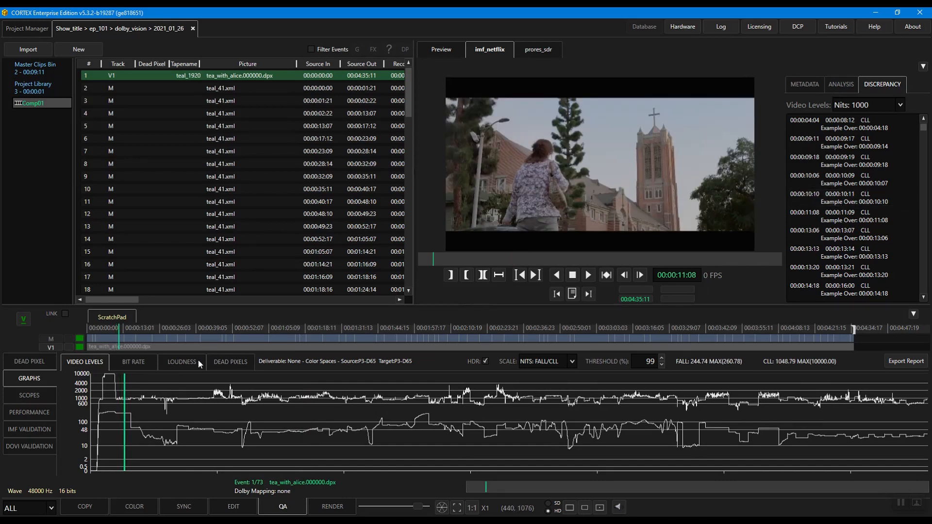
Step: View the bit rate graph of the composition, followed by its loudness graph
click(139, 366)
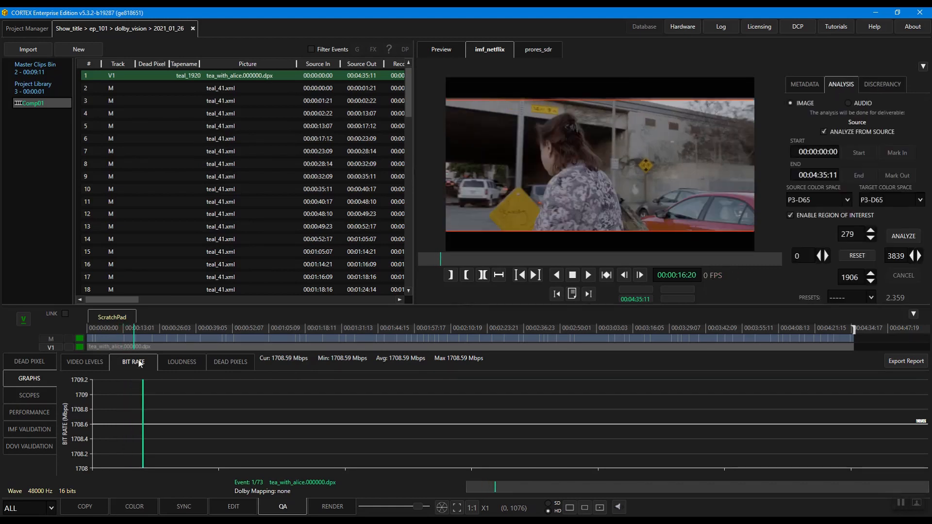
click(180, 365)
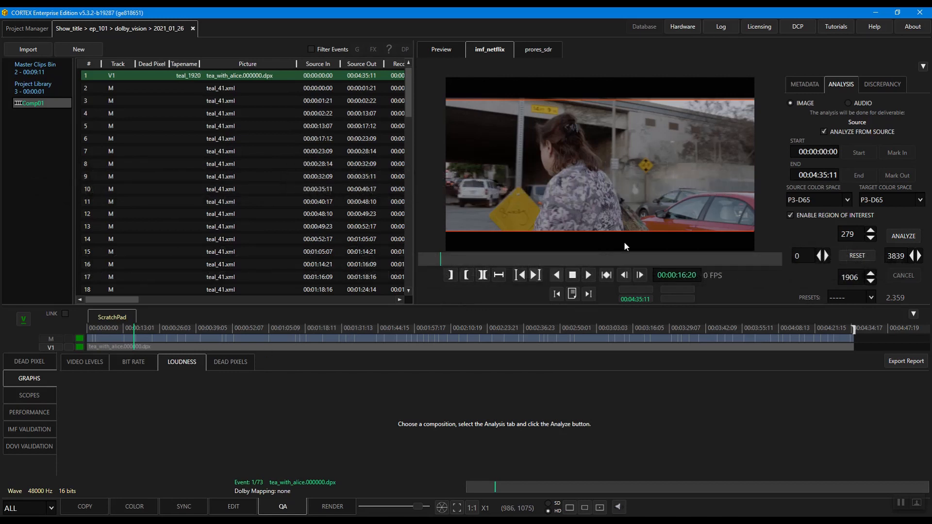
Step: Analyze the imf_netflix deliverable's audio loudness in EBU mode and review the resulting loudness discrepancies
click(853, 102)
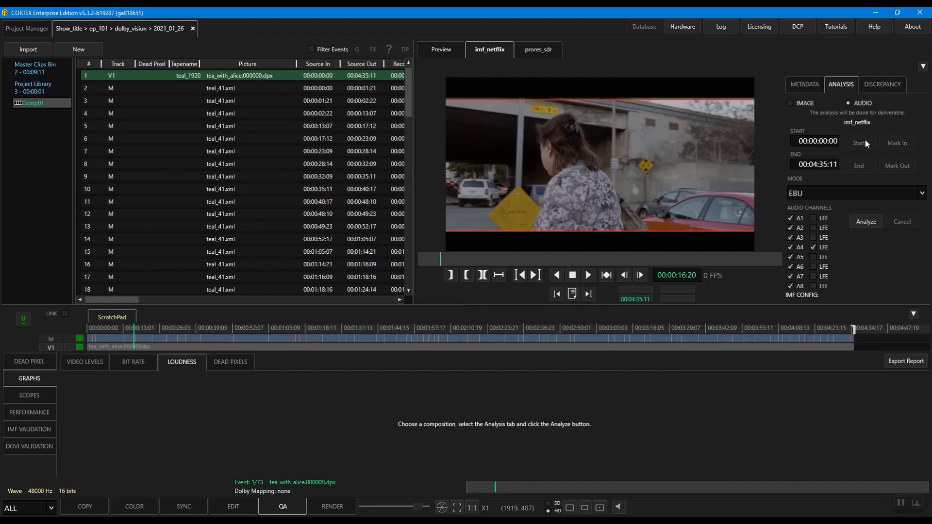
click(858, 193)
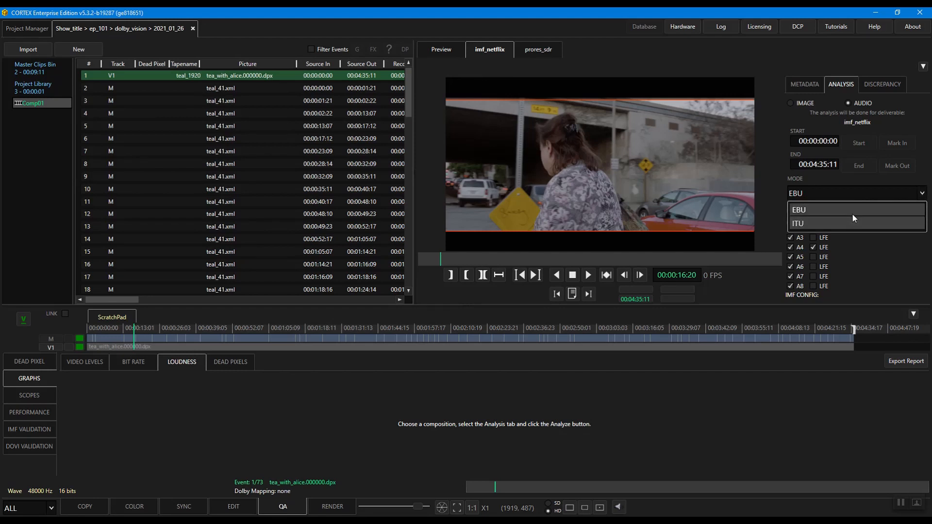
click(852, 211)
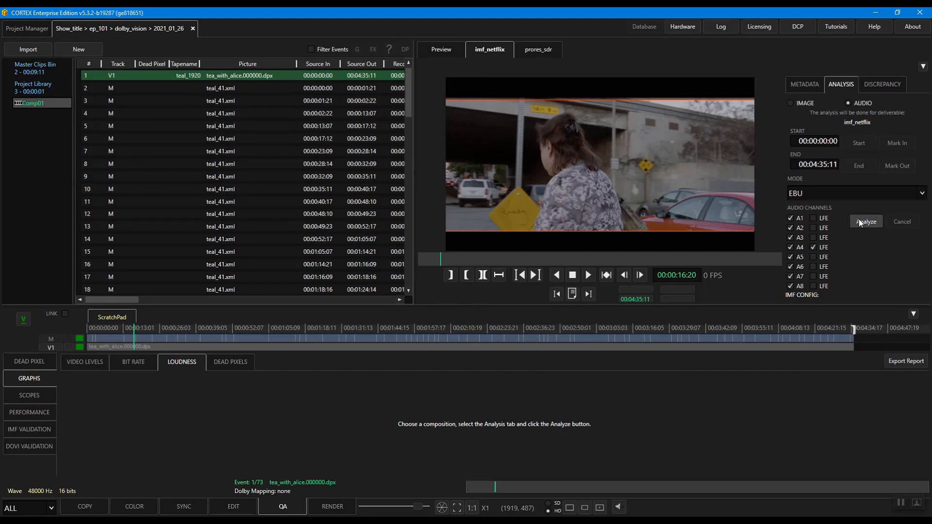
click(859, 220)
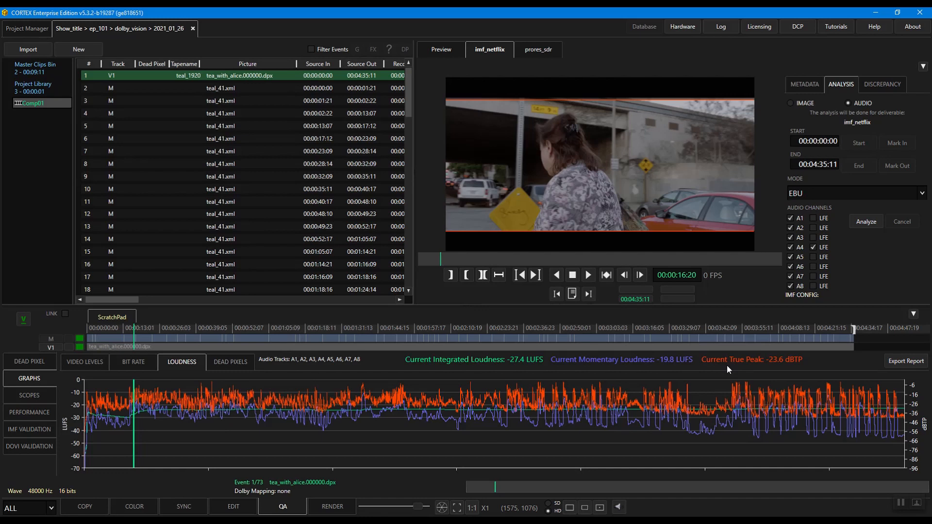
click(873, 84)
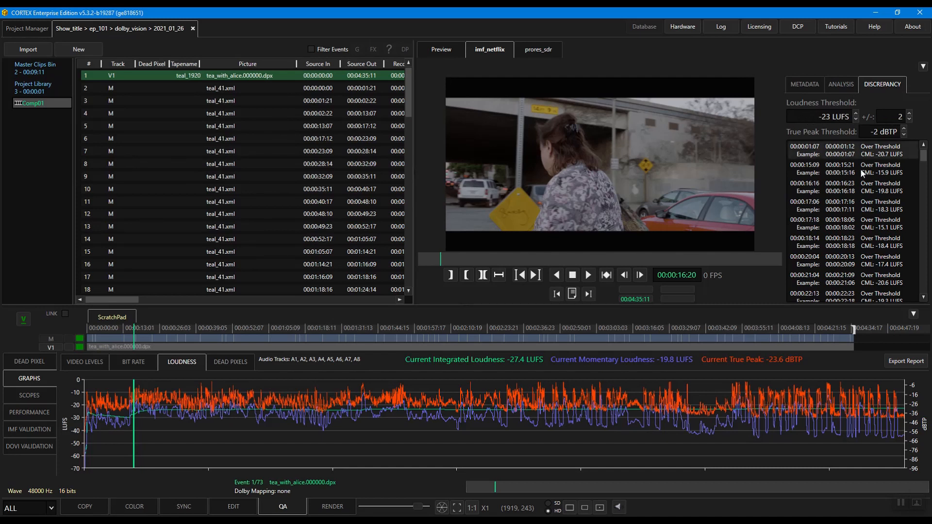
click(839, 212)
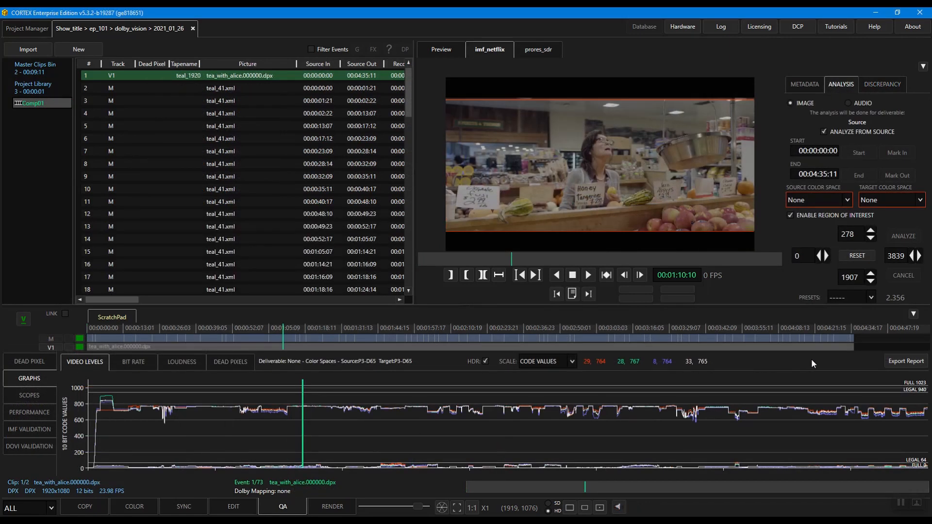
Step: Export the Comp01 QA report to the flak_dpd_nab folder with Audio Loudness included and a changed NITS level, and look through its pages
click(893, 362)
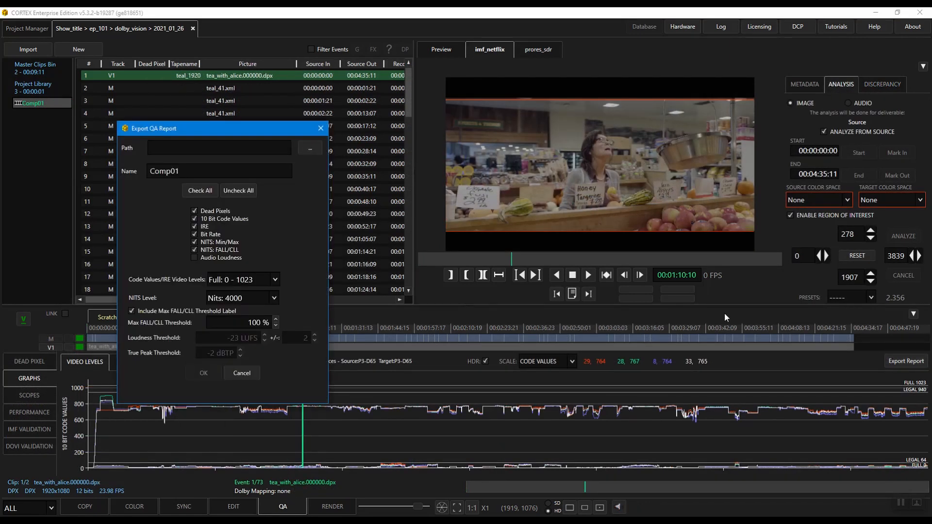
click(319, 149)
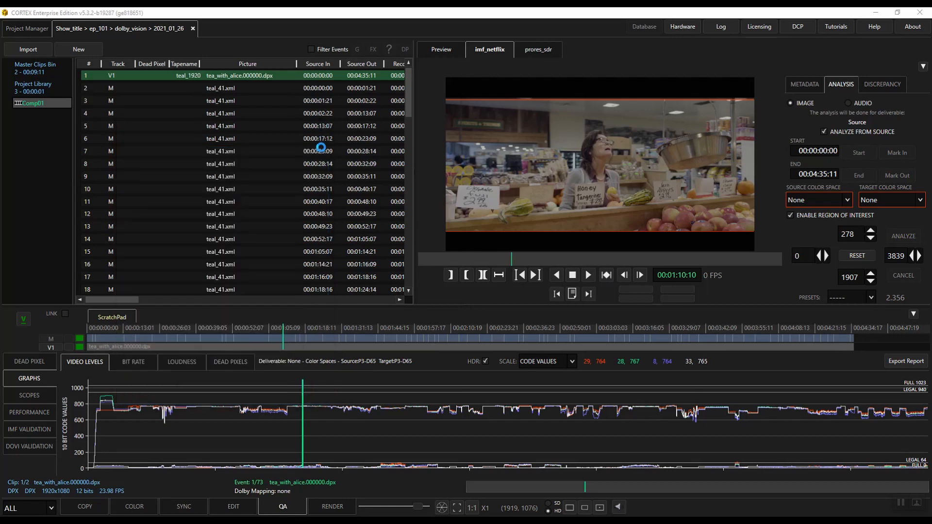
click(377, 264)
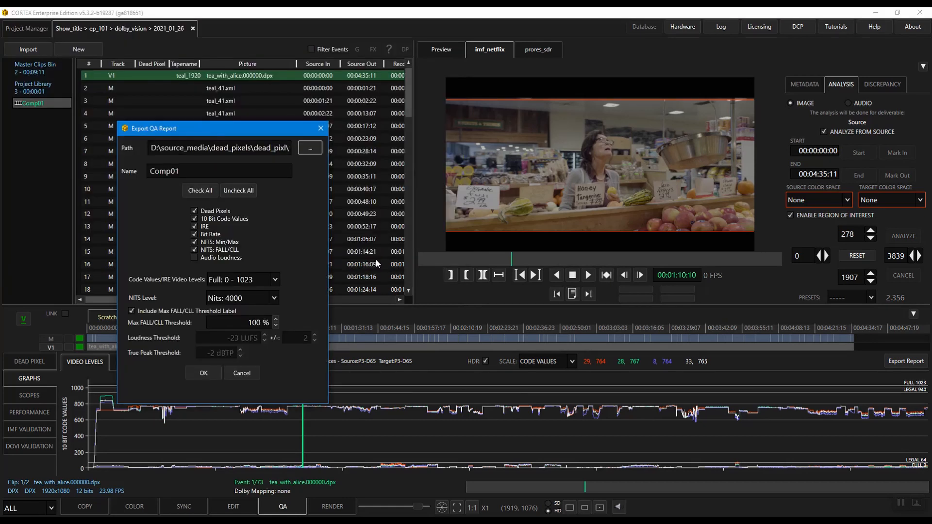
click(194, 257)
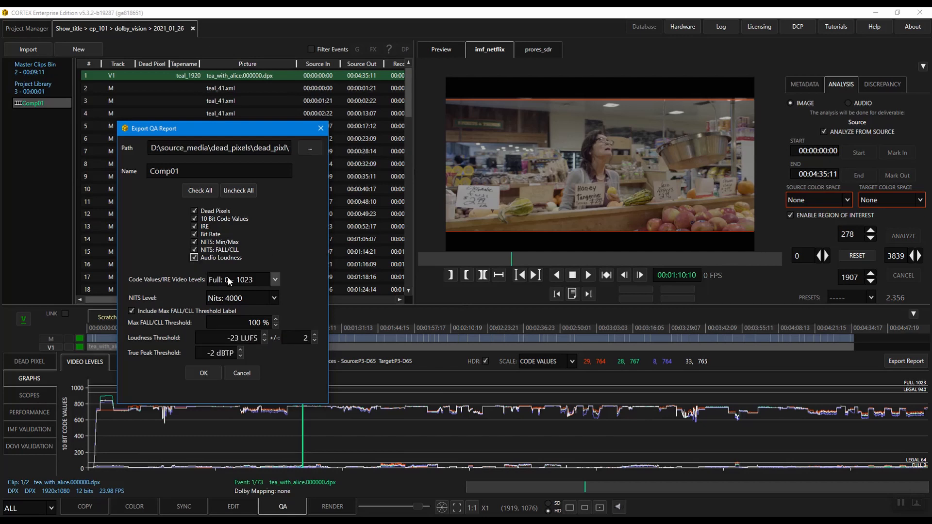
click(237, 298)
click(242, 314)
click(200, 373)
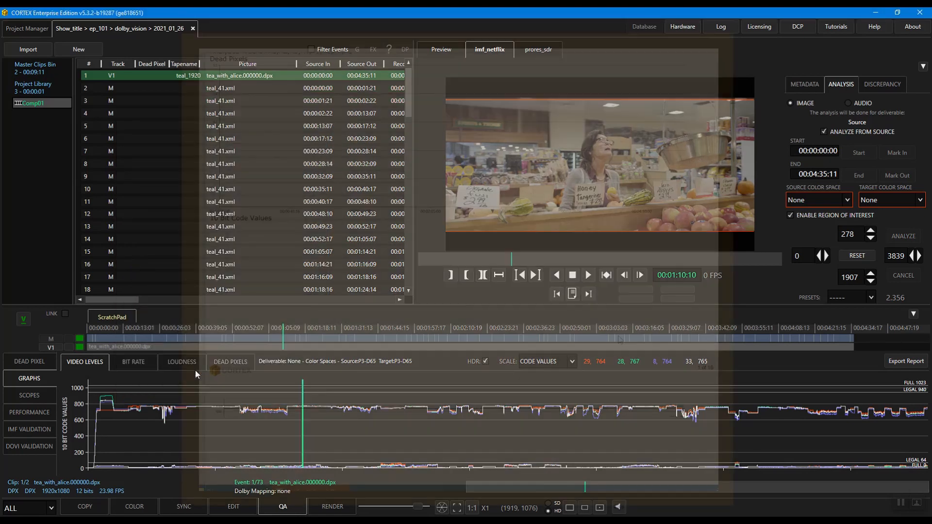
scroll(621, 340, down, 10)
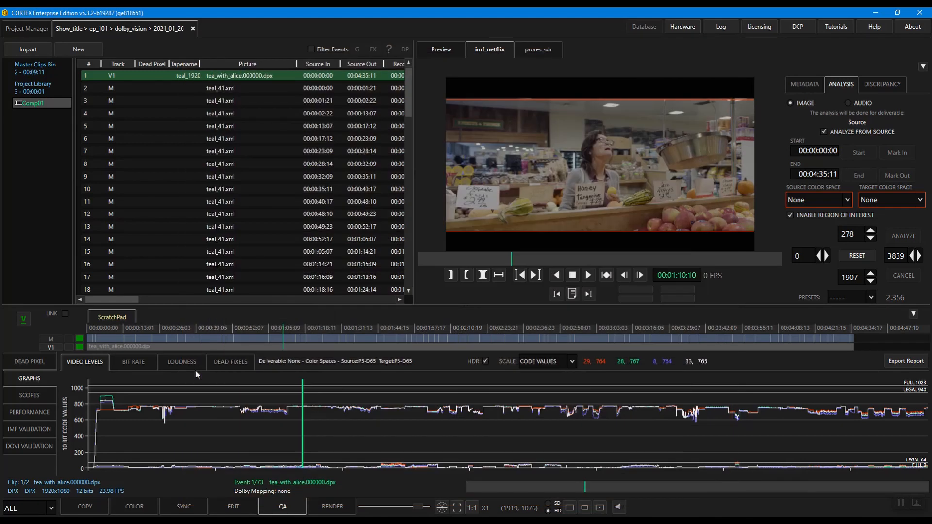
Step: Show the video scopes for the composition and switch the vectorscope to the CIE chromaticity diagram
click(42, 378)
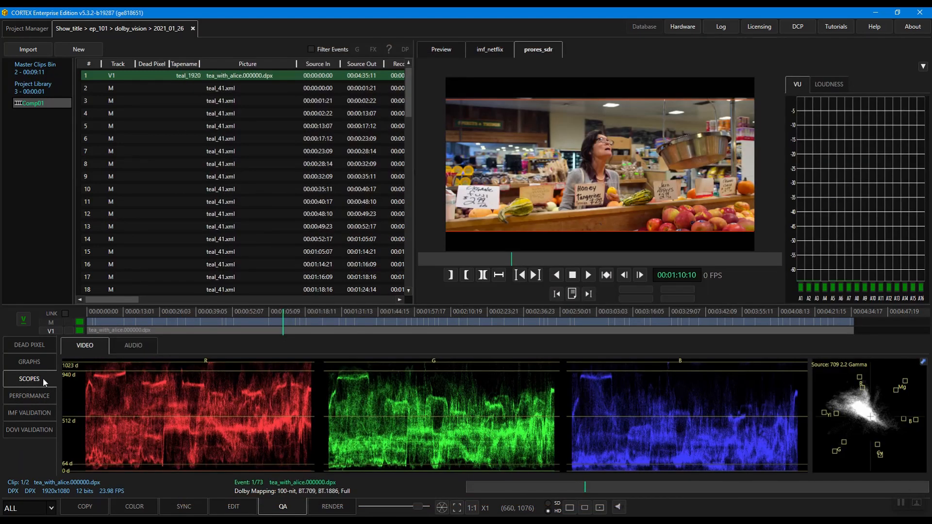
right_click(852, 410)
click(834, 460)
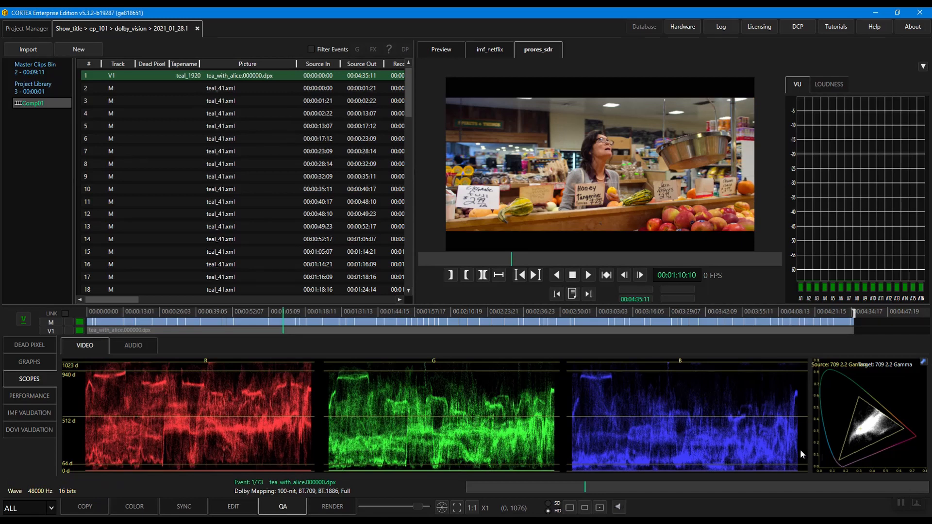
Step: Monitor the audio scopes during playback, soloing channel A8 and restoring all channels before stopping
click(129, 350)
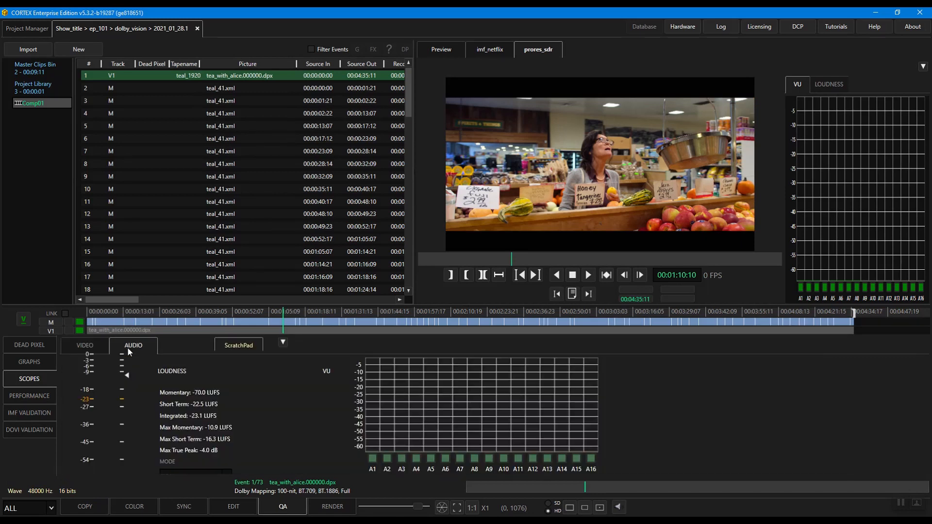
key(space)
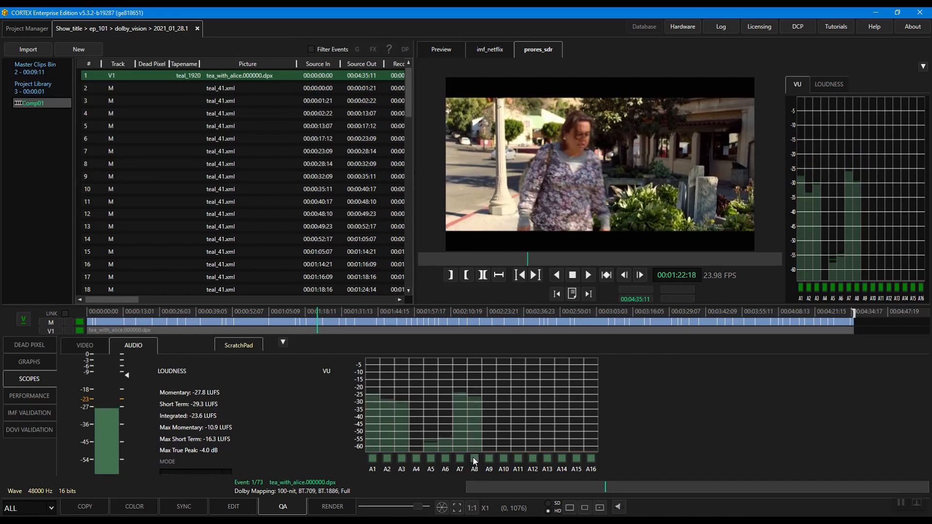
key(shift)
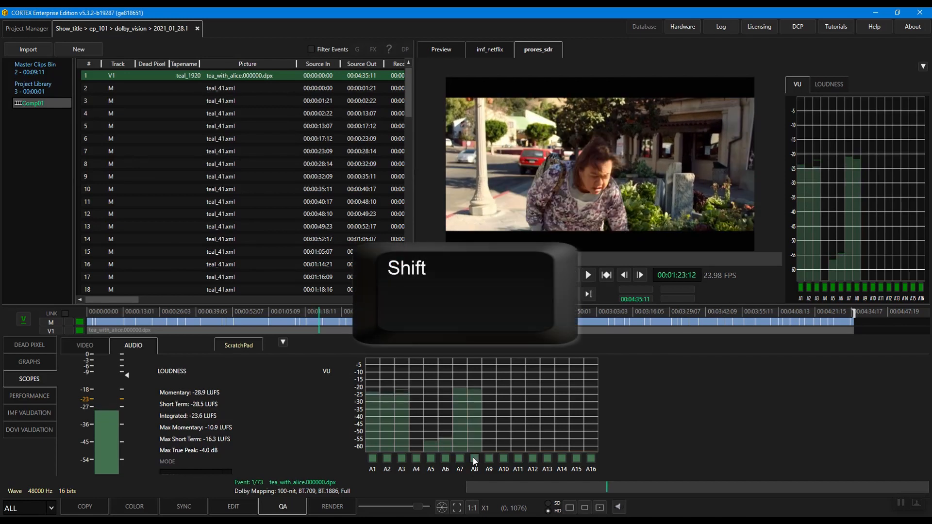
shift+click(474, 459)
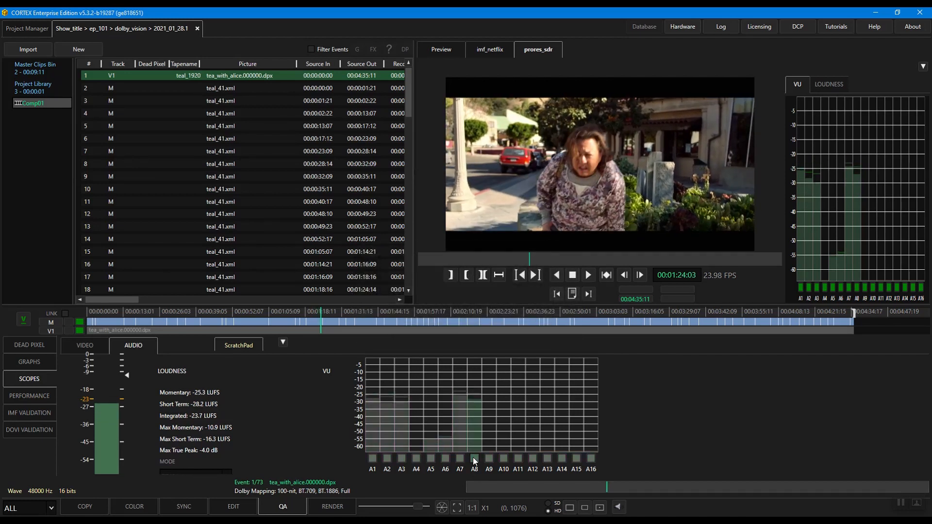
shift+click(474, 460)
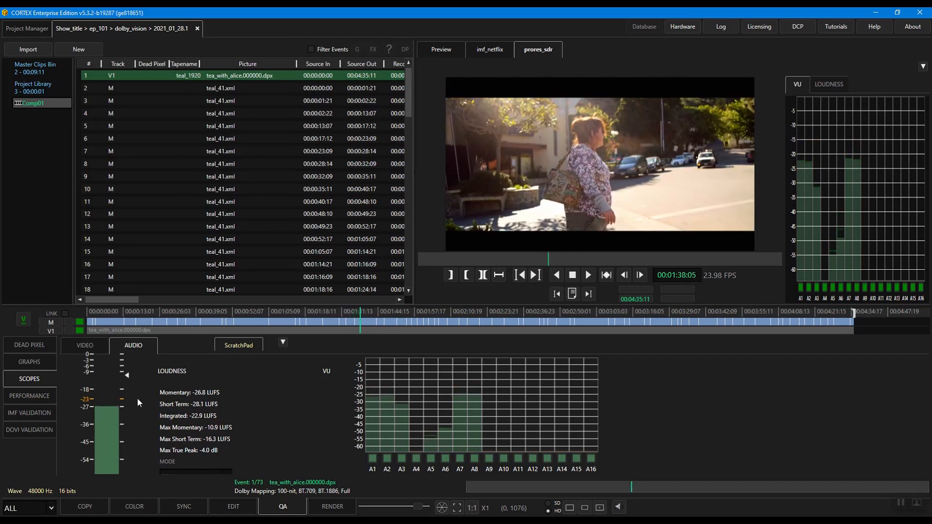
key(space)
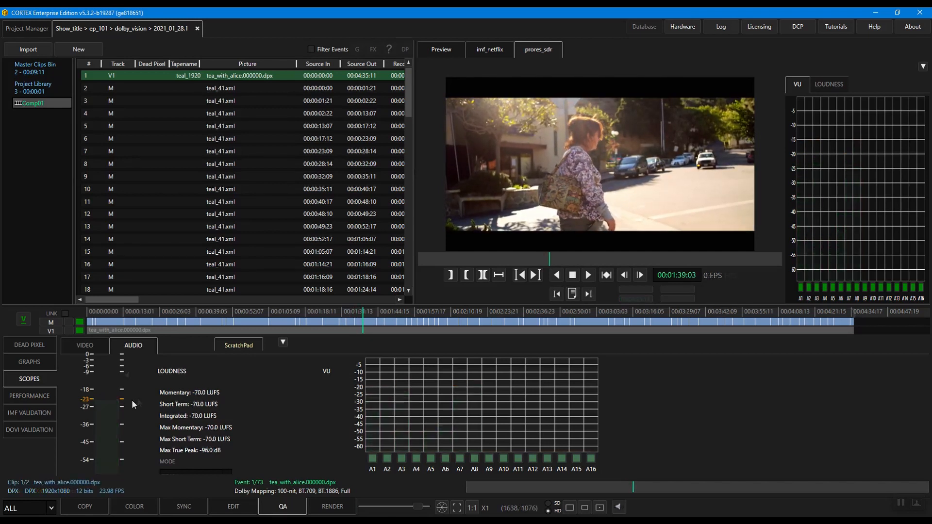
Step: Play the composition while monitoring its playback performance, including disk reading, decoding and GPU processing times
click(39, 396)
key(space)
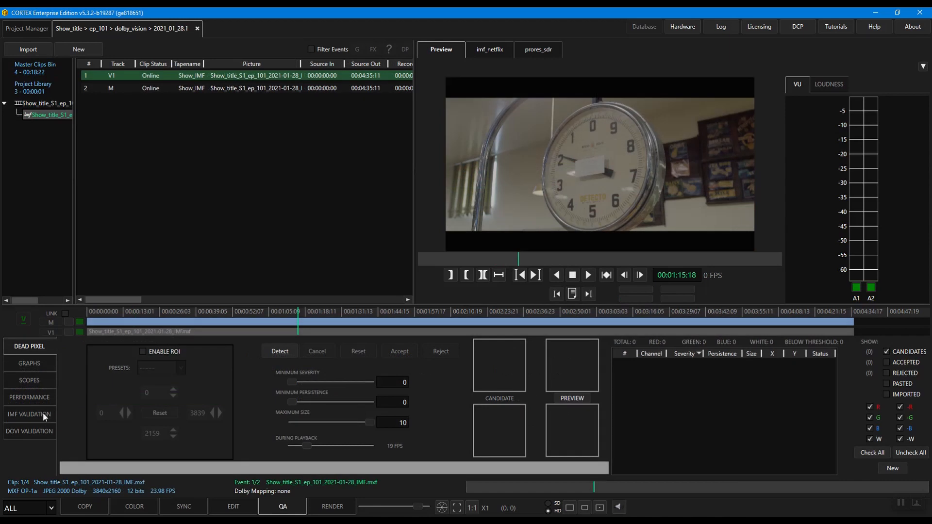
Step: Validate the Show_title_S1_ep_101_2021-01-28 IMF package and verify the hashes of its files
click(42, 412)
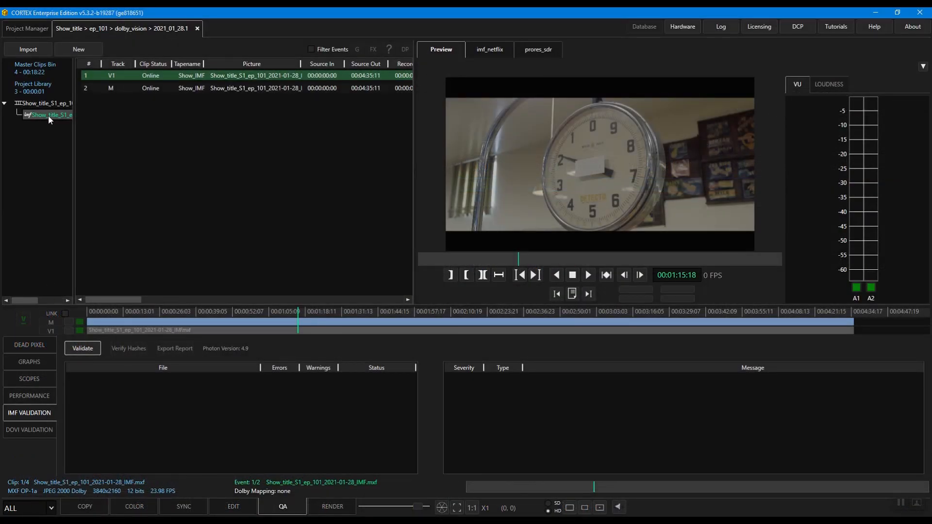
click(89, 347)
click(129, 348)
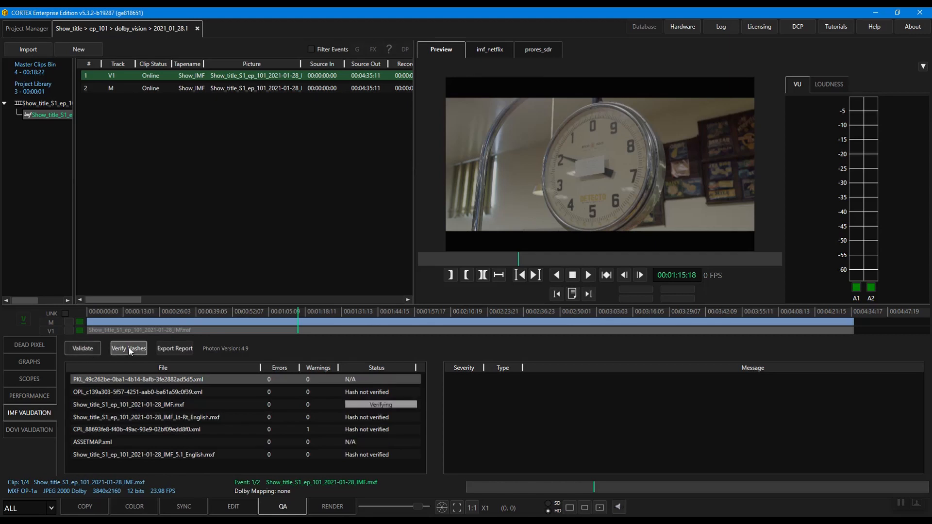
Step: Export the IMF validation report and save it in the proposed folder
click(175, 347)
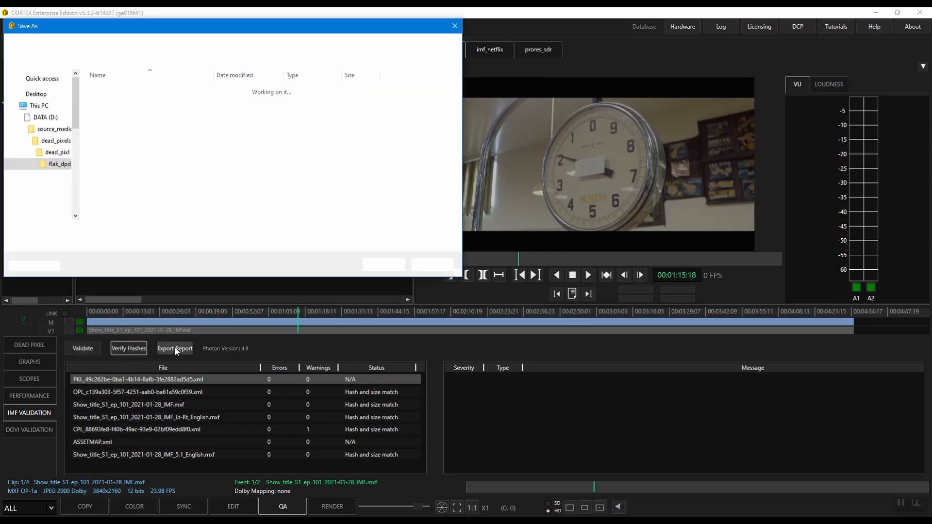
click(377, 262)
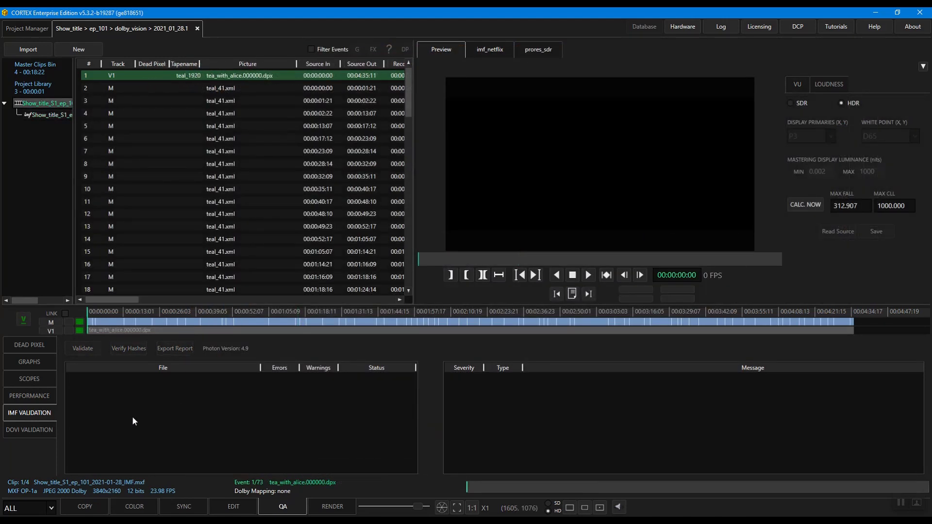
Step: Run the Dolby Vision validation on the composition and export its report as Show_title_S1_ep_101_2021-01-28_IMF.pdf in the flak_dpd_nab folder
click(39, 430)
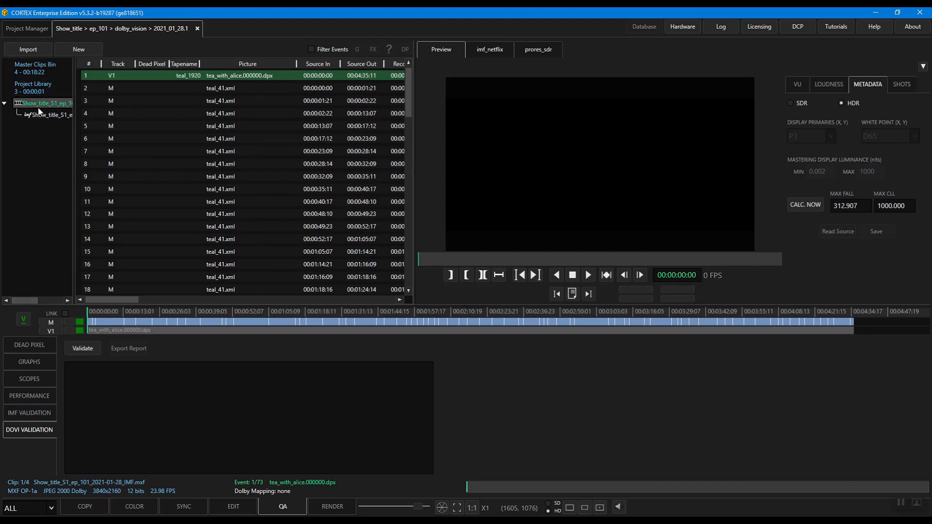
click(83, 349)
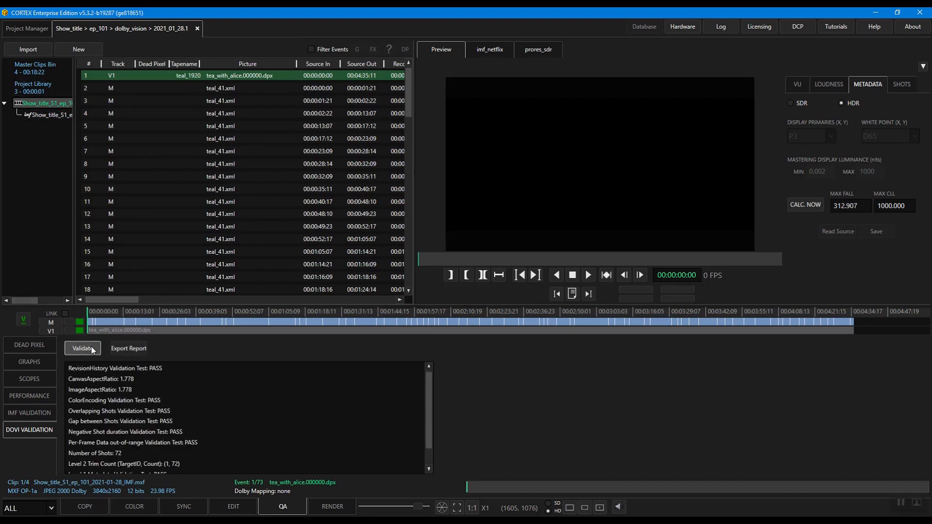
scroll(129, 389, down, 1)
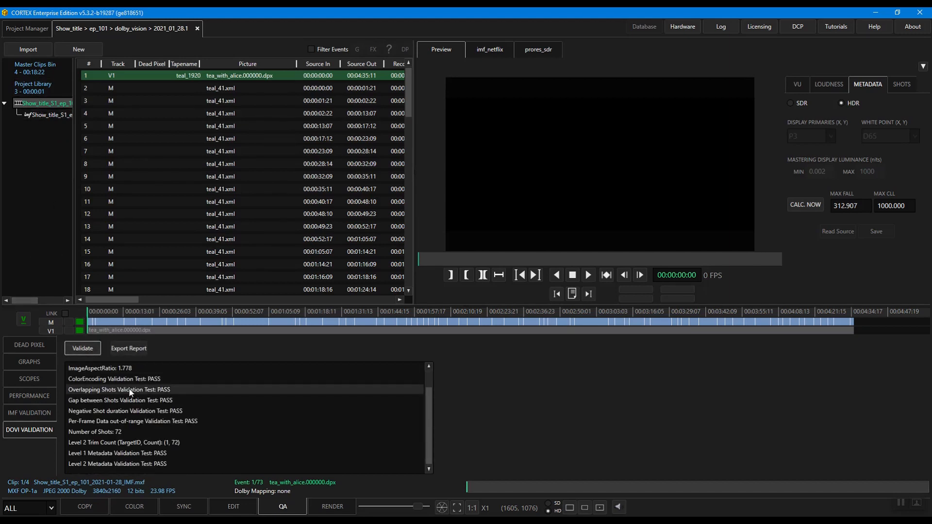
click(129, 351)
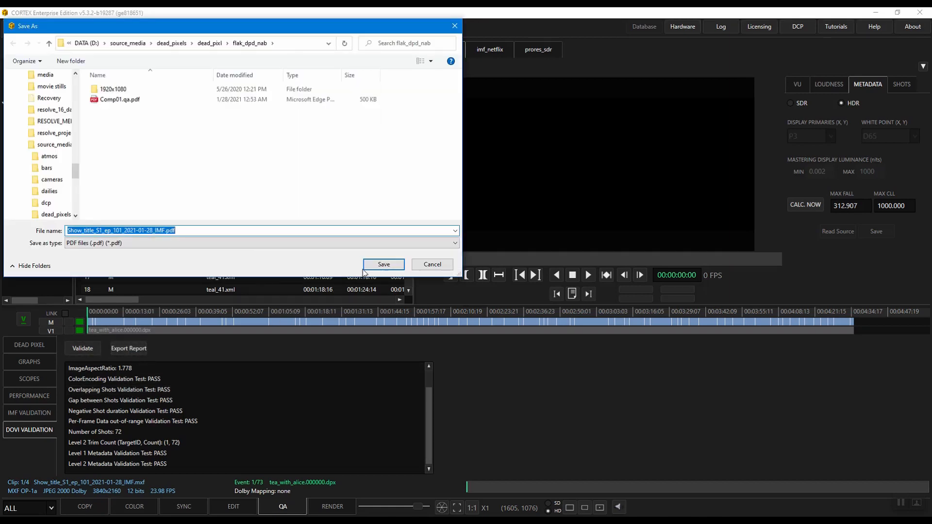
click(376, 266)
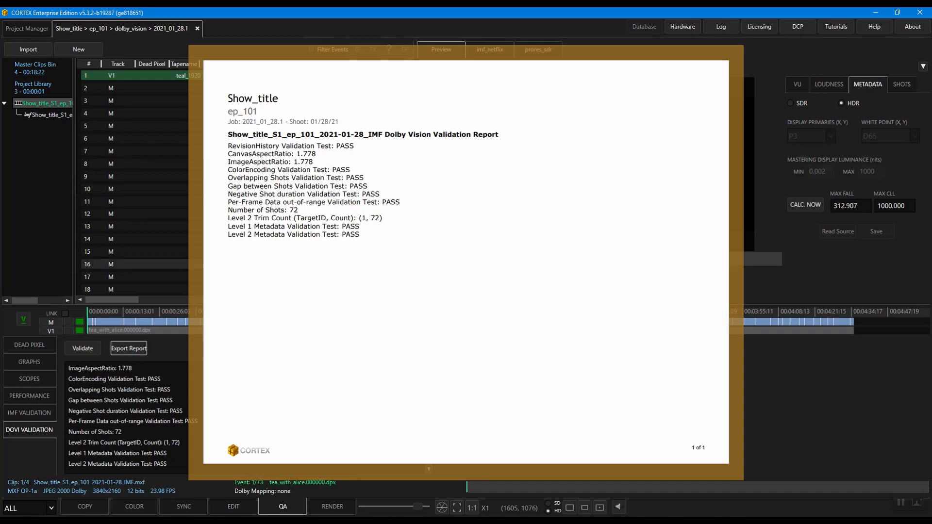